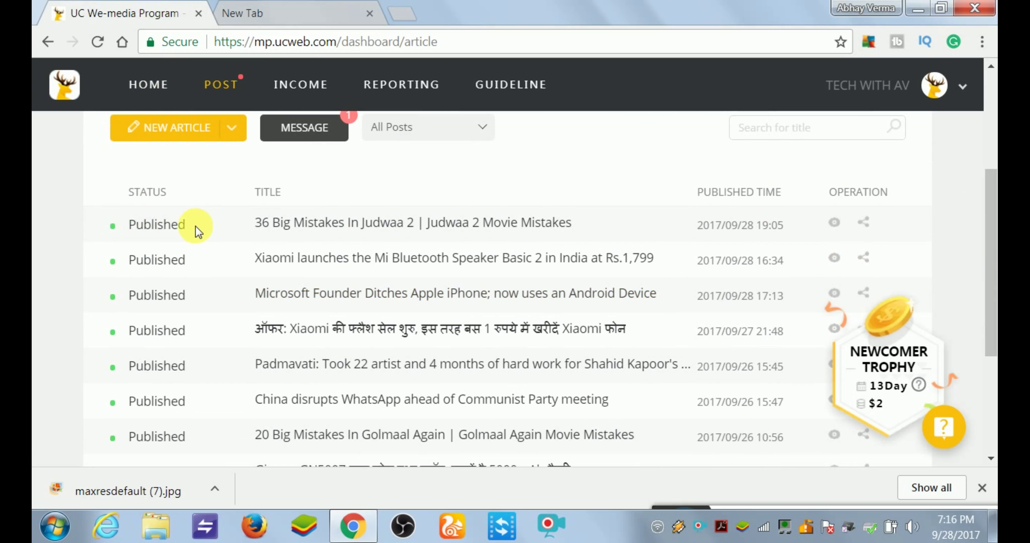
# Move the UC We-media published-articles list to page 2 of 4, then switch to the new tab.
pyautogui.moveTo(991, 285); pyautogui.dragTo(979, 373)
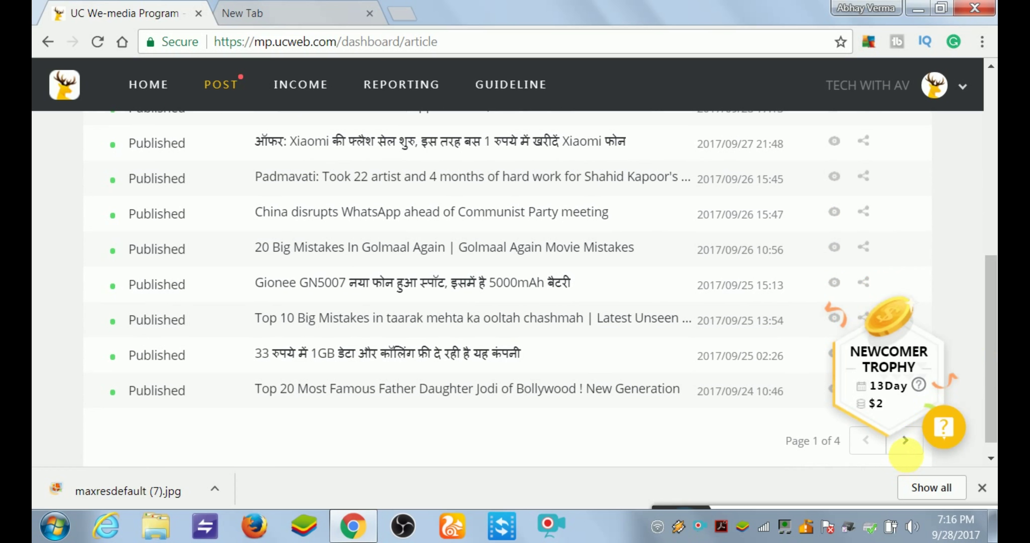
pyautogui.click(906, 443)
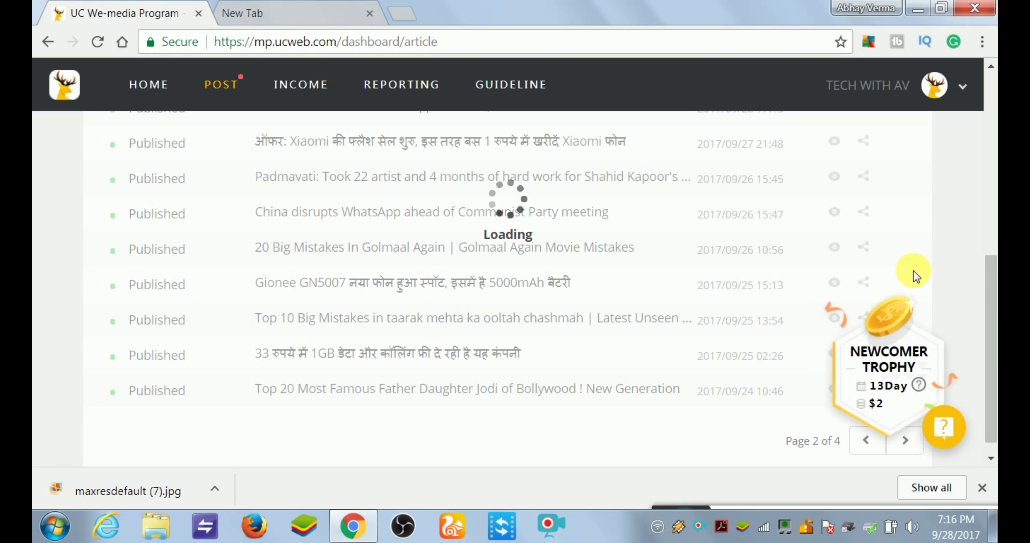
pyautogui.moveTo(988, 258); pyautogui.dragTo(987, 112)
pyautogui.click(279, 13)
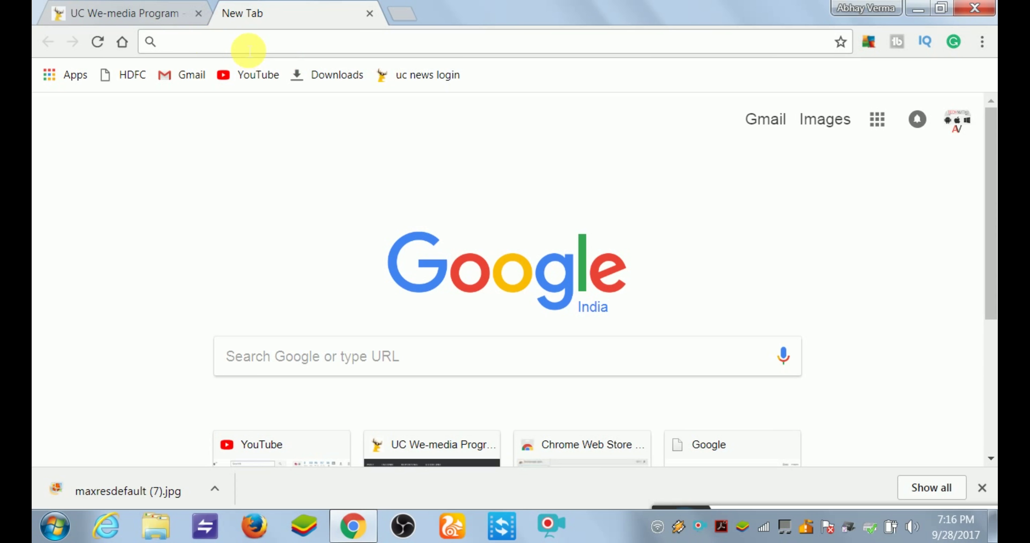
# Search Google for 'google trends' and open the Google Trends website from the results.
pyautogui.write('google tre')
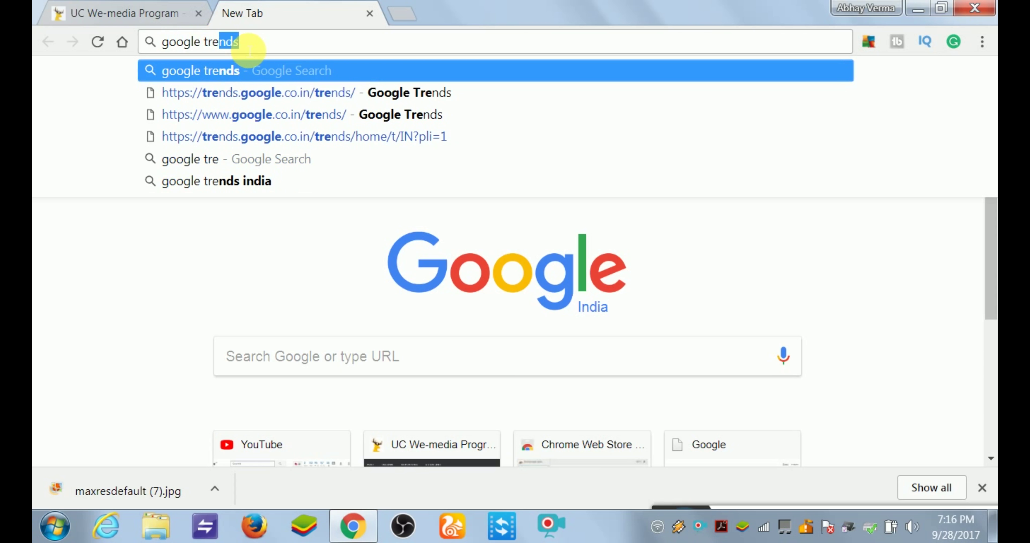
pyautogui.press('Return')
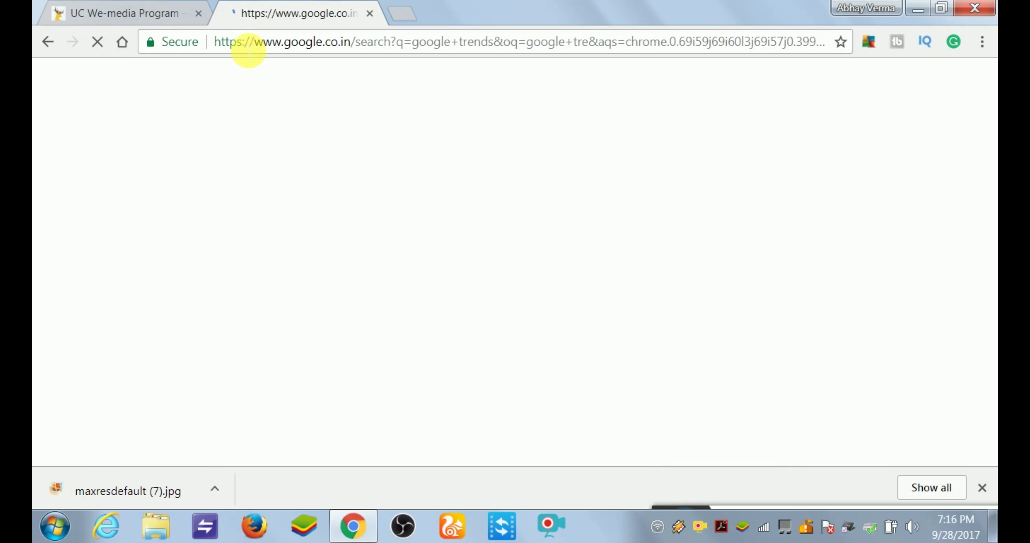
pyautogui.moveTo(176, 222); pyautogui.dragTo(299, 224)
pyautogui.click(310, 229)
pyautogui.click(260, 226)
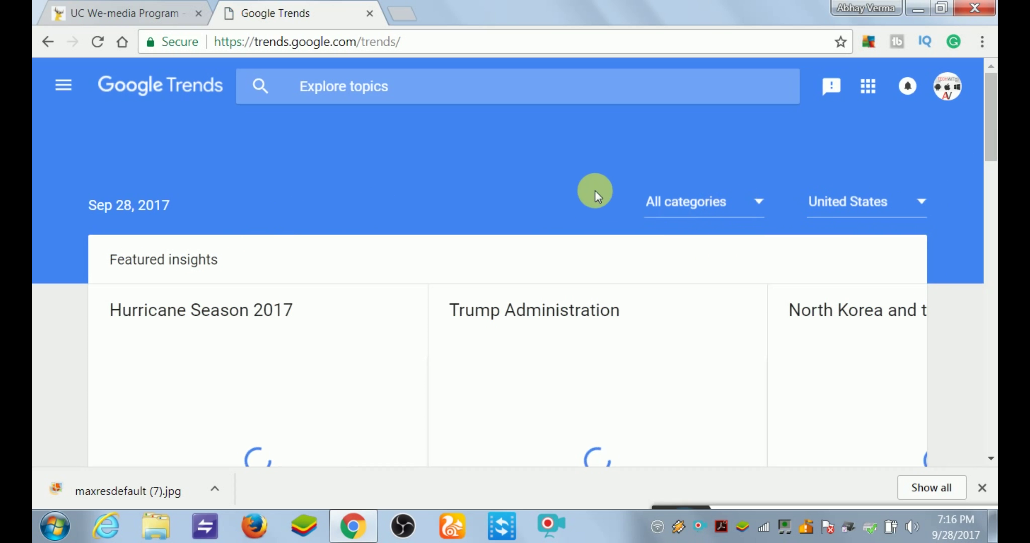
# Switch Google Trends to show trending stories for India.
pyautogui.click(820, 214)
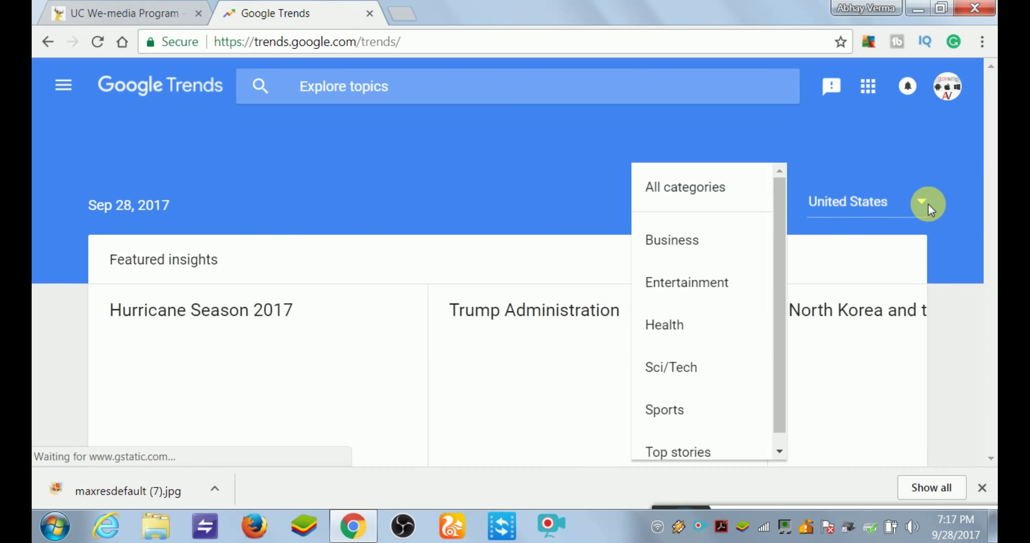
pyautogui.click(920, 205)
pyautogui.click(916, 203)
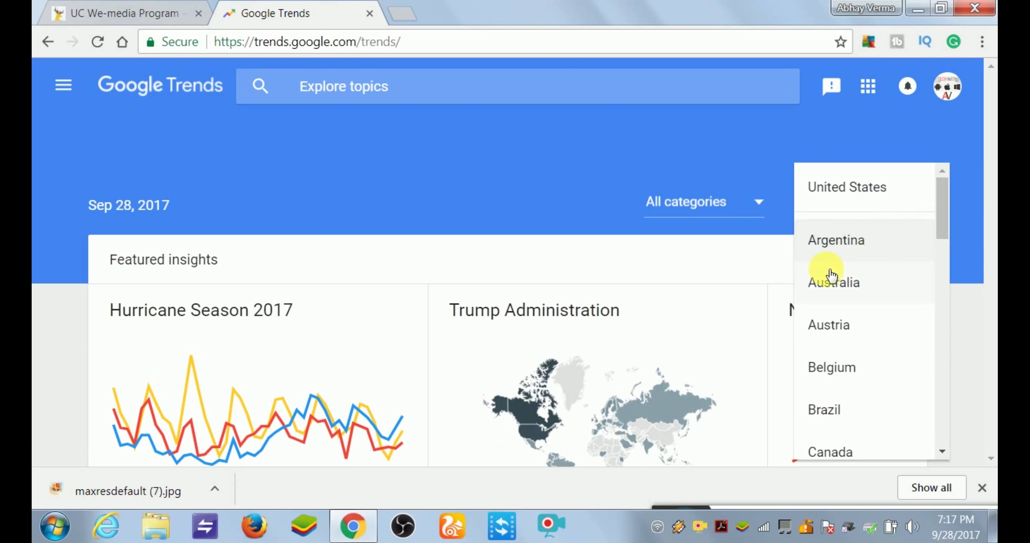
pyautogui.moveTo(942, 241); pyautogui.dragTo(949, 309)
pyautogui.click(909, 305)
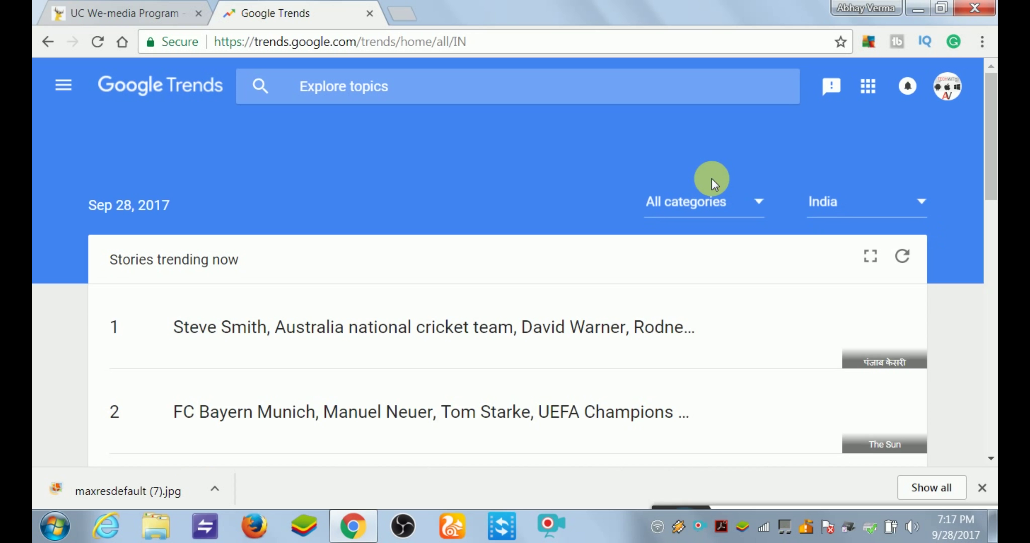
# Open the Dabang Delhi 2017 Pro Kabaddi League story from the trending list.
pyautogui.click(715, 201)
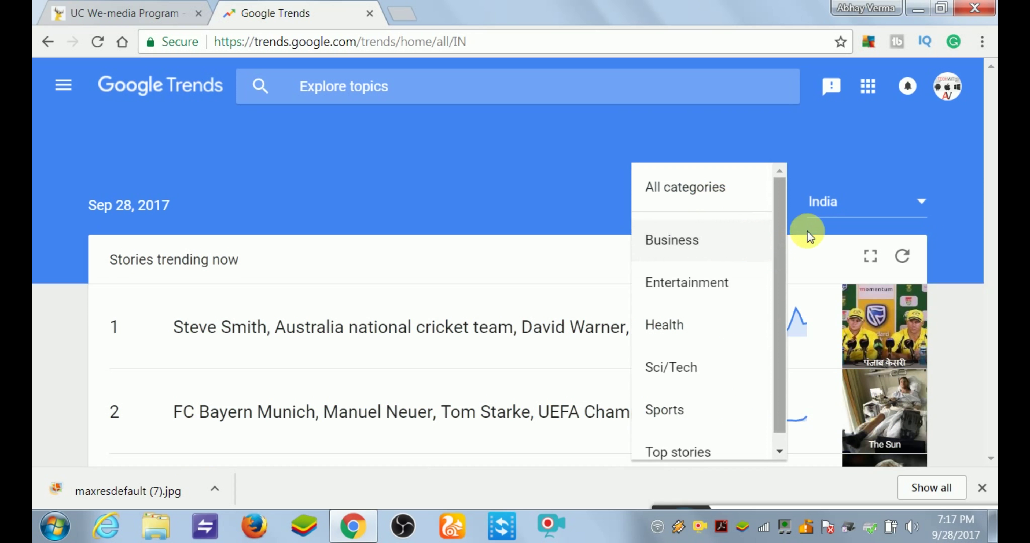
pyautogui.click(991, 132)
pyautogui.moveTo(994, 131)
pyautogui.mouseDown()
pyautogui.moveTo(991, 213)
pyautogui.moveTo(991, 138)
pyautogui.mouseUp()
pyautogui.moveTo(991, 191); pyautogui.dragTo(995, 292)
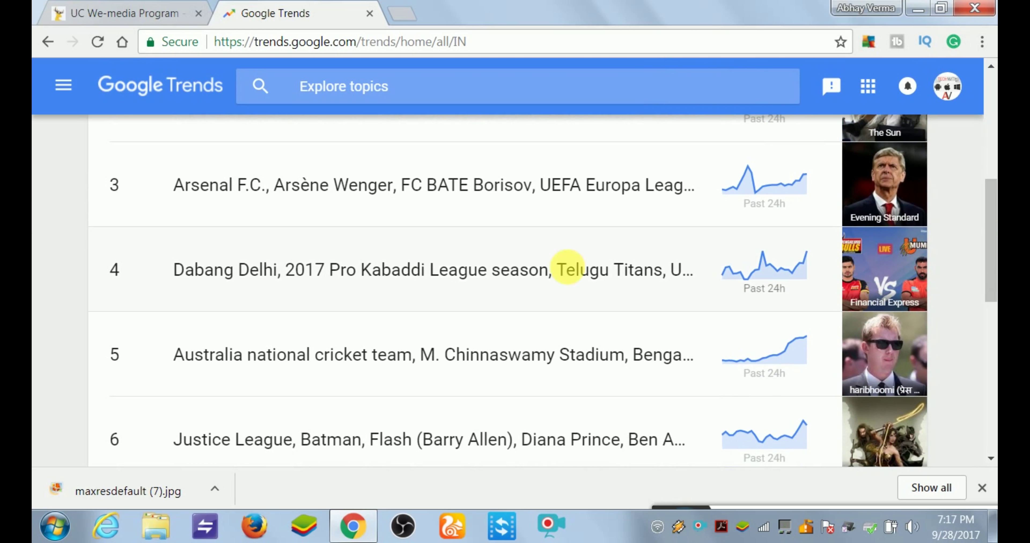
pyautogui.click(428, 282)
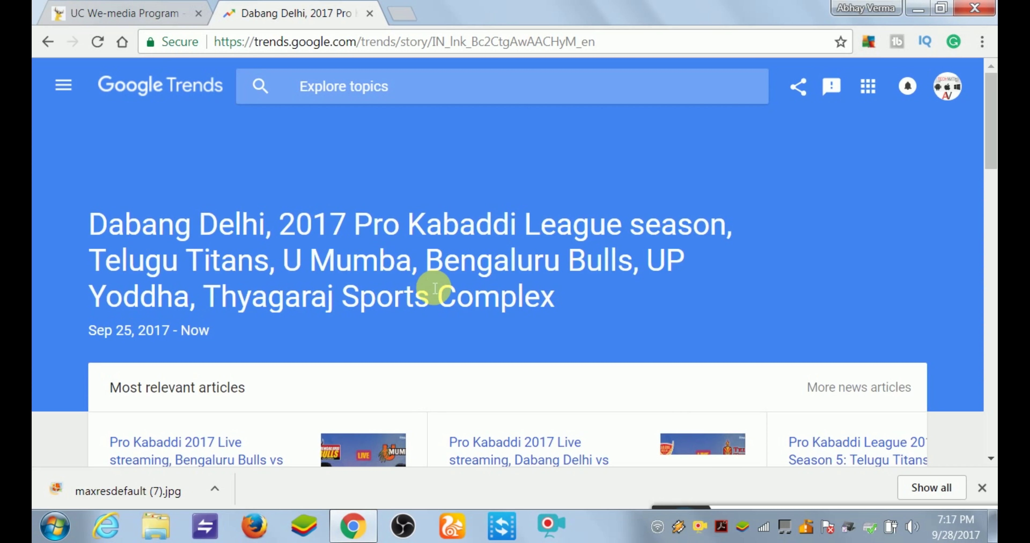
# Return to India's trending list, reopen the Dabang Delhi story and scroll down its page.
pyautogui.moveTo(991, 100)
pyautogui.mouseDown()
pyautogui.moveTo(990, 120)
pyautogui.moveTo(990, 104)
pyautogui.mouseUp()
pyautogui.click(41, 43)
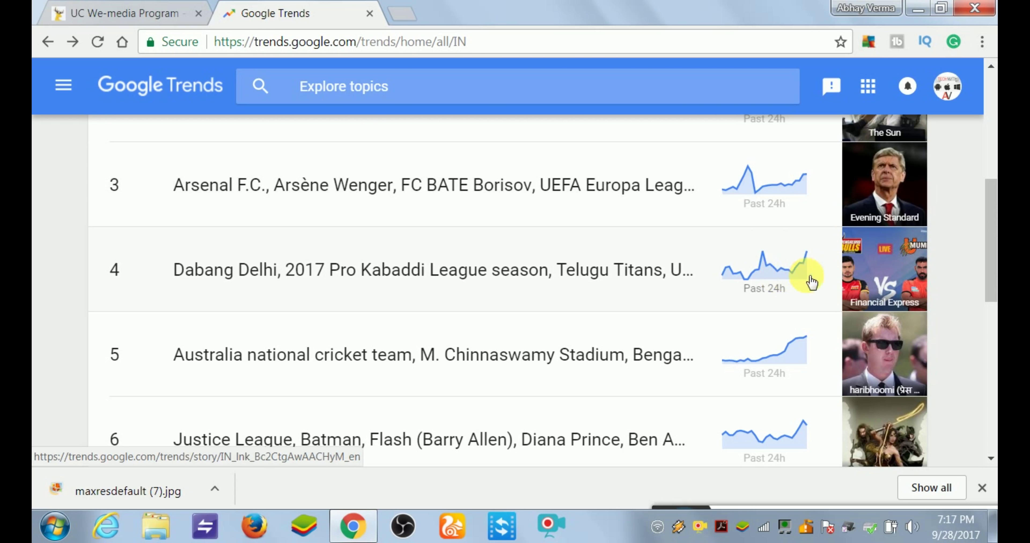
pyautogui.click(685, 305)
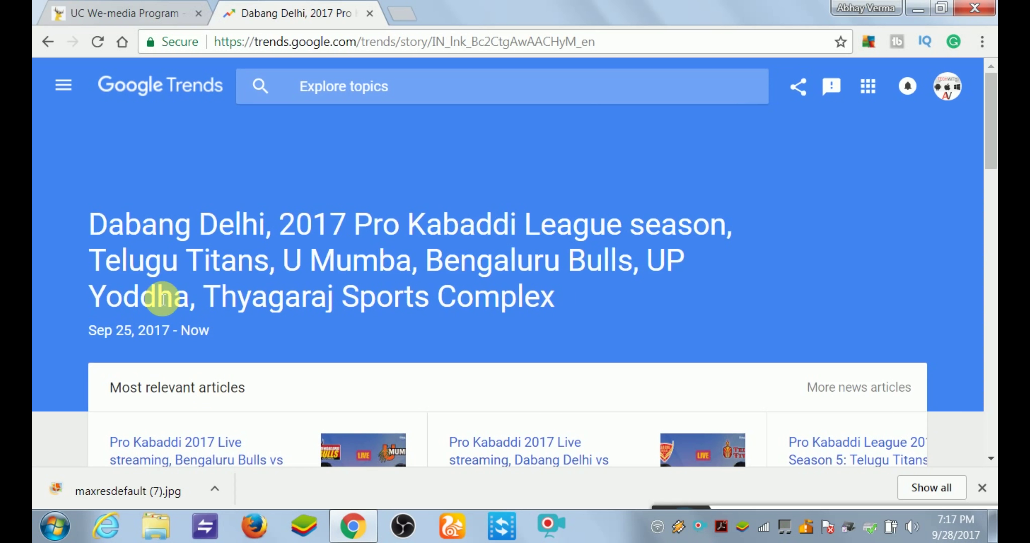
pyautogui.scroll(-3, 678, 145)
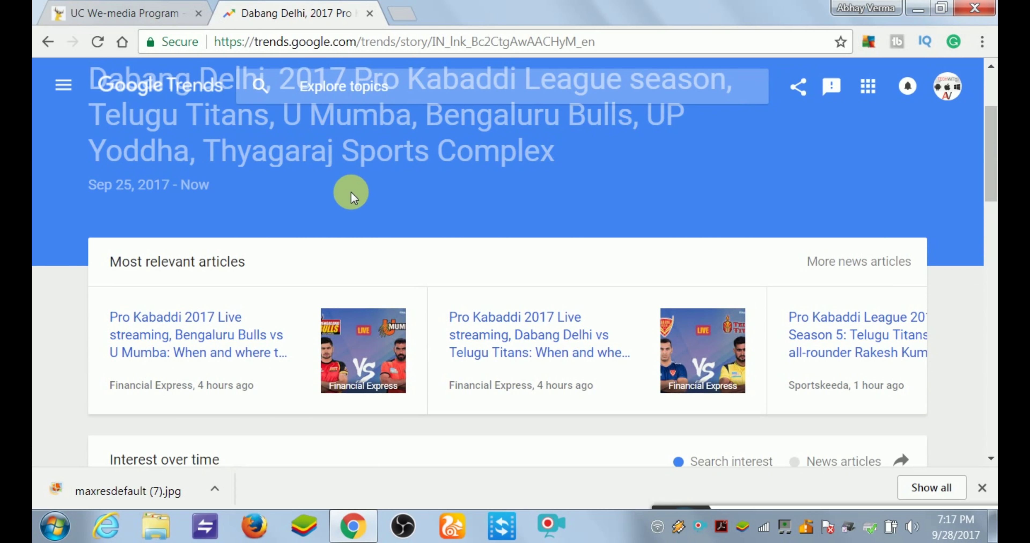
pyautogui.click(171, 20)
pyautogui.click(247, 16)
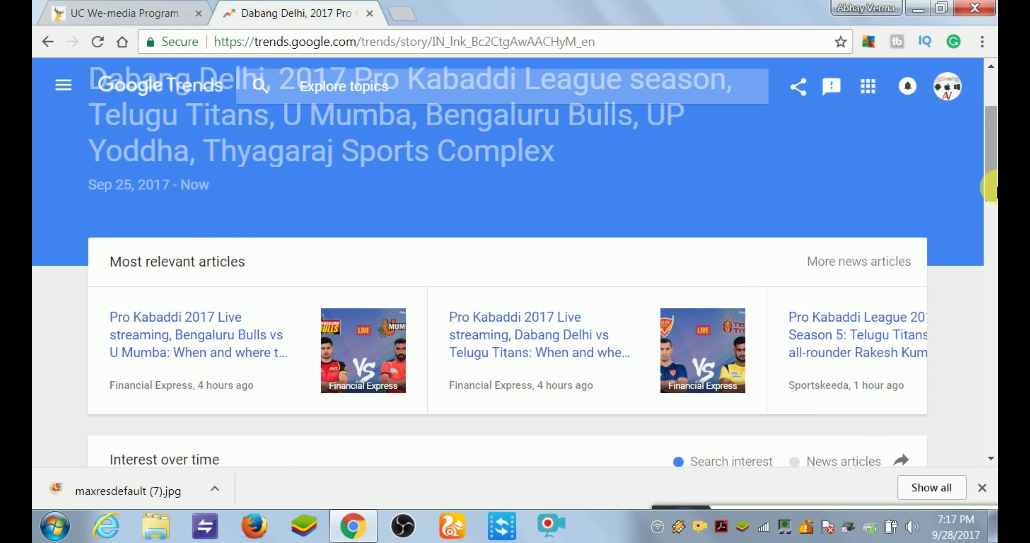
pyautogui.scroll(-2, 991, 188)
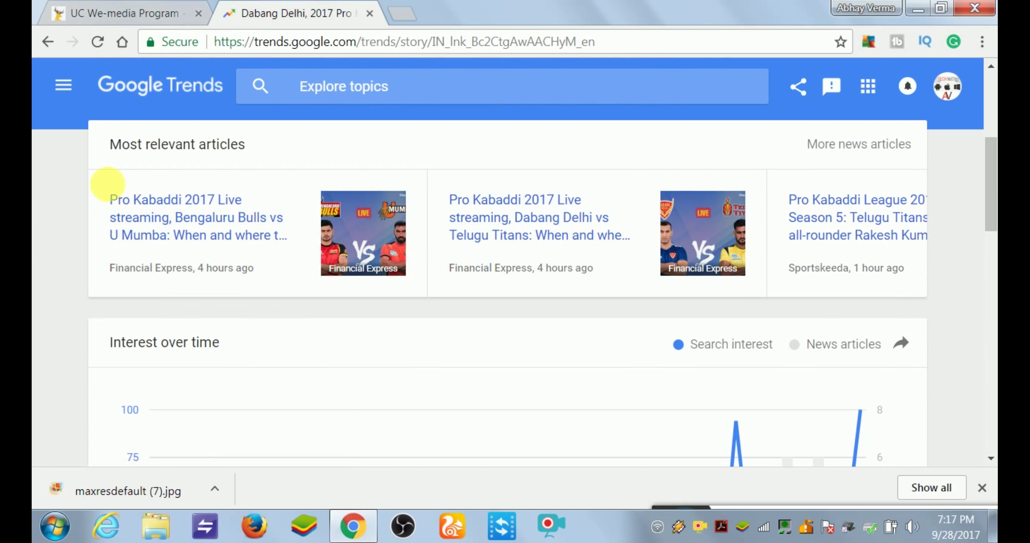
# Open the first Financial Express article, Bengaluru Bulls vs U Mumba, in its own tab.
pyautogui.moveTo(105, 188); pyautogui.dragTo(322, 240)
pyautogui.click(137, 224)
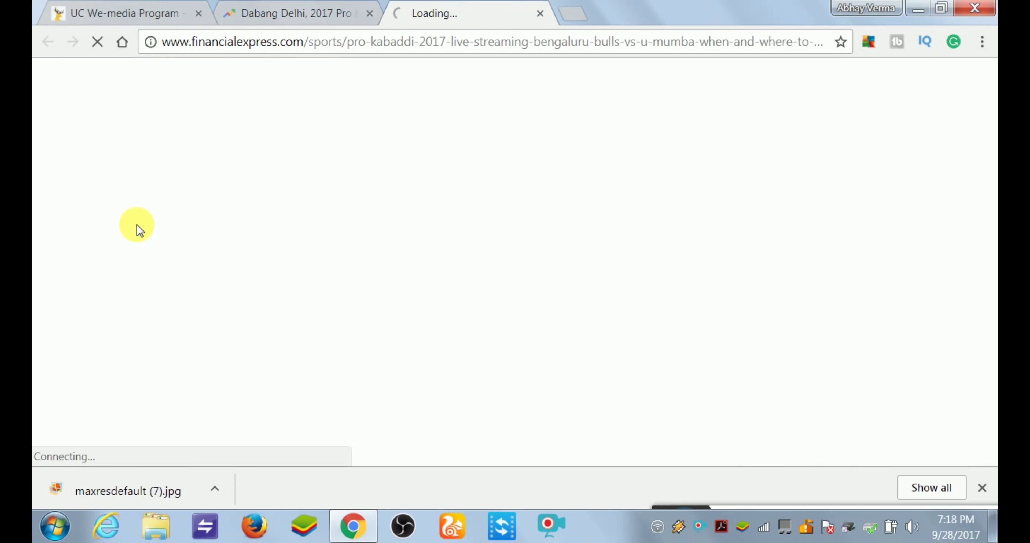
pyautogui.click(272, 6)
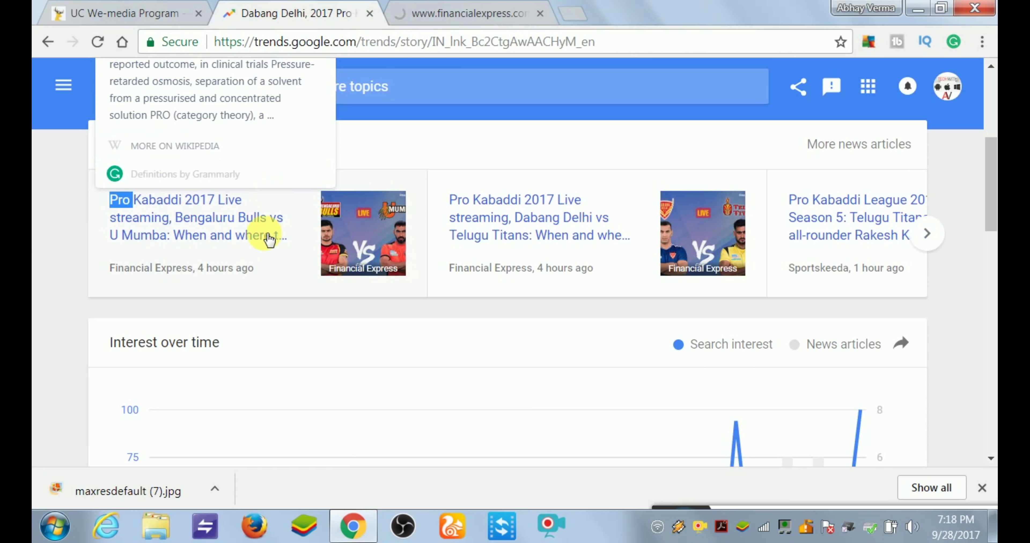
pyautogui.click(34, 239)
# Browse more relevant articles, return to the first set, then view the Financial Express article.
pyautogui.click(922, 249)
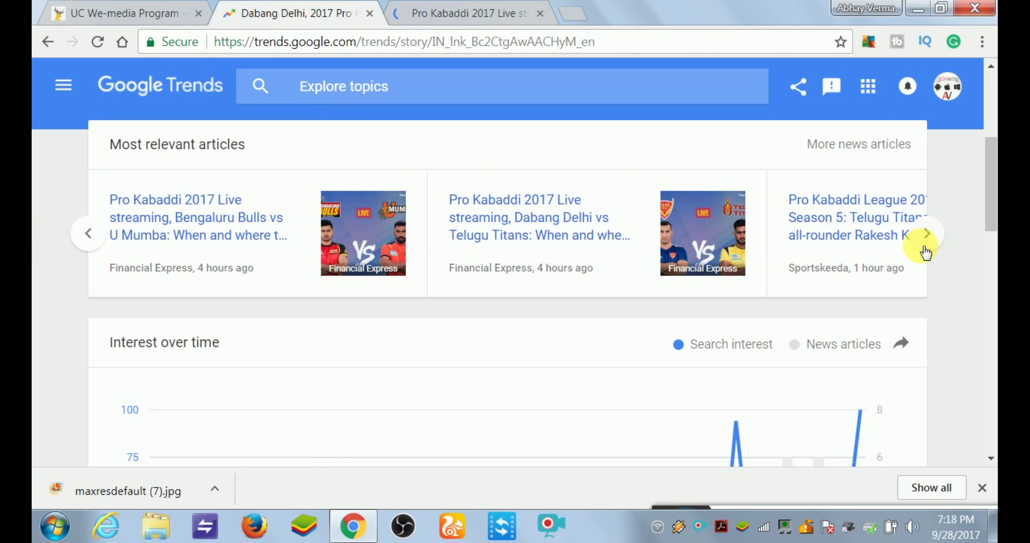
pyautogui.click(922, 247)
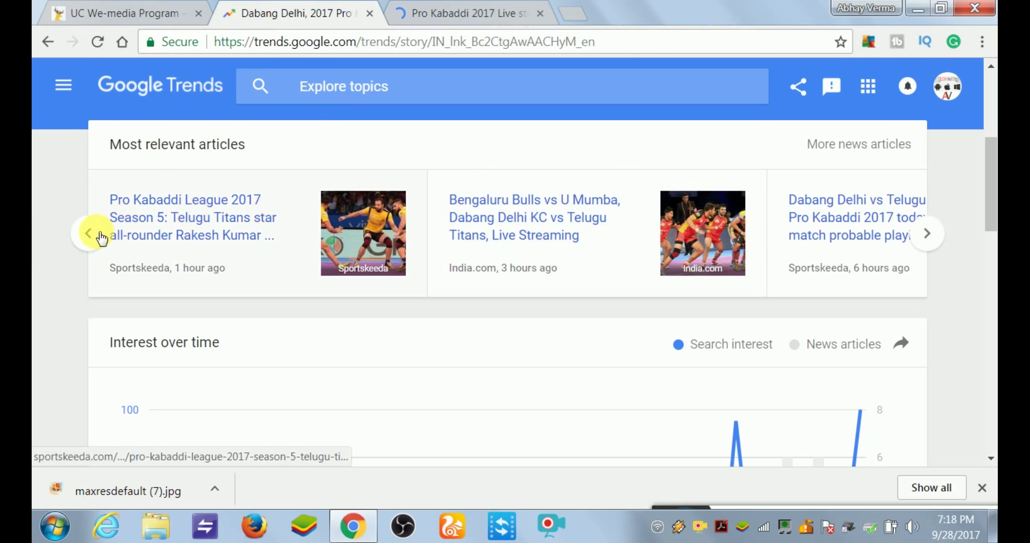
pyautogui.click(89, 240)
pyautogui.click(95, 243)
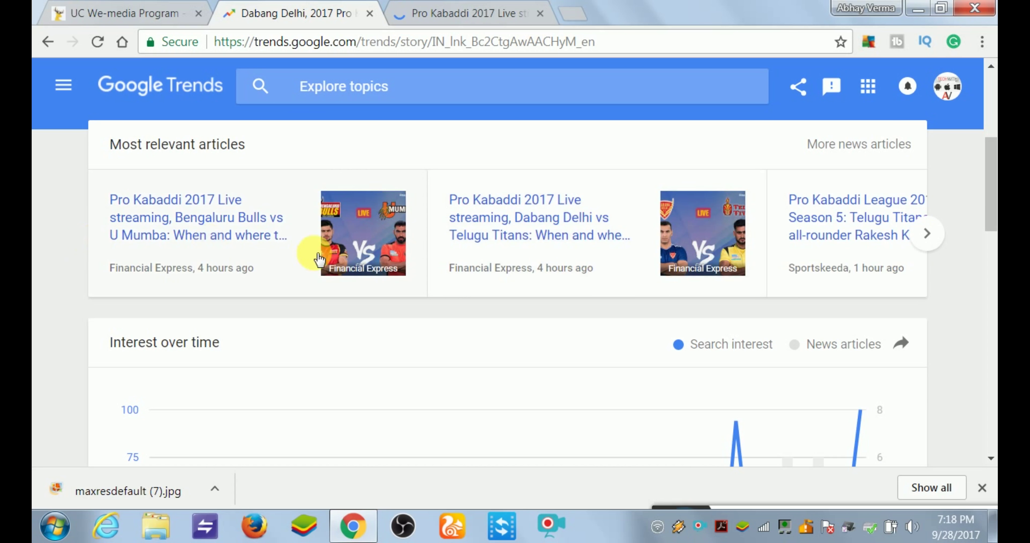
pyautogui.moveTo(112, 187); pyautogui.dragTo(270, 249)
pyautogui.click(36, 212)
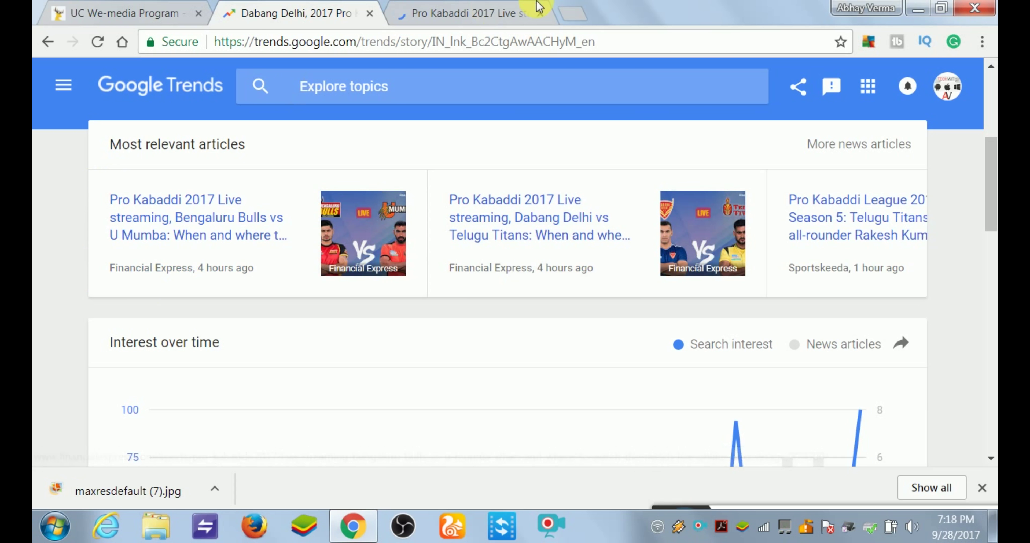
pyautogui.click(454, 9)
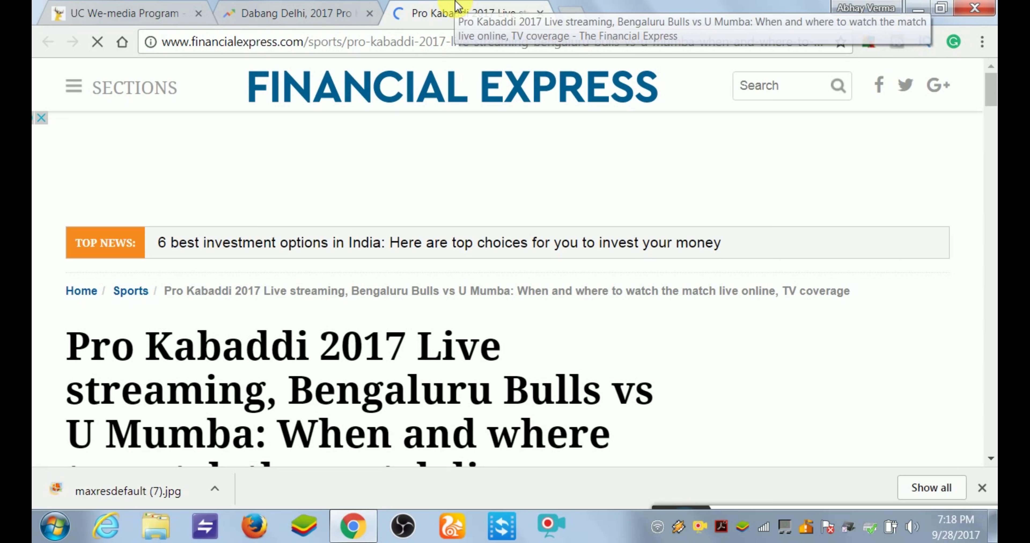
# Close the vivo advert, copy the full Pro Kabaddi 2017 headline, and open a new tab.
pyautogui.click(990, 116)
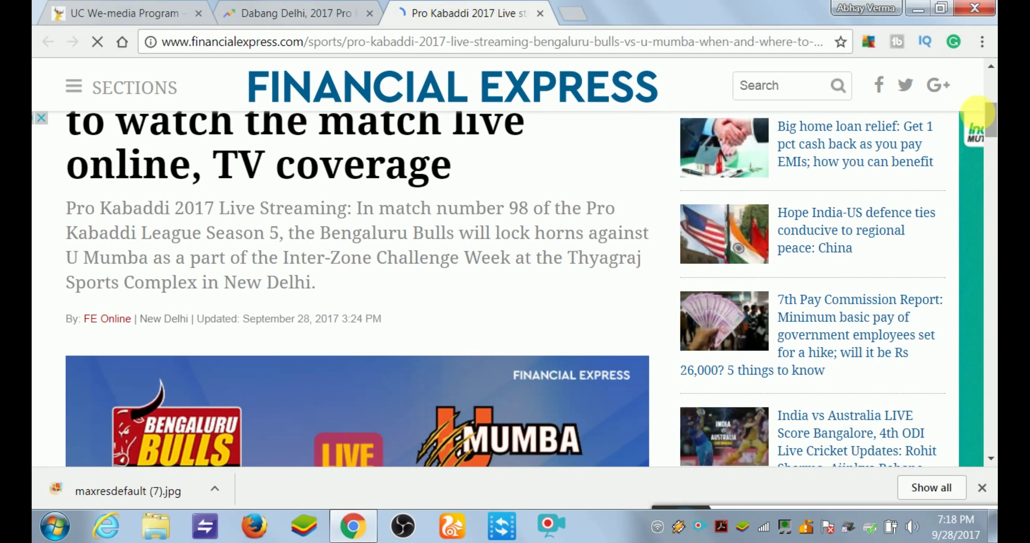
pyautogui.scroll(6, 991, 124)
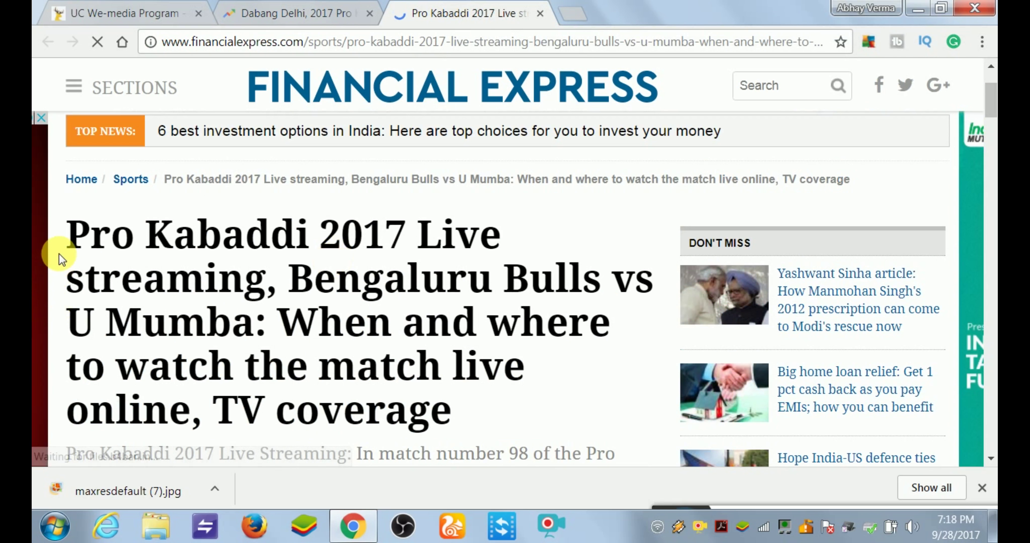
pyautogui.moveTo(71, 235); pyautogui.dragTo(514, 432)
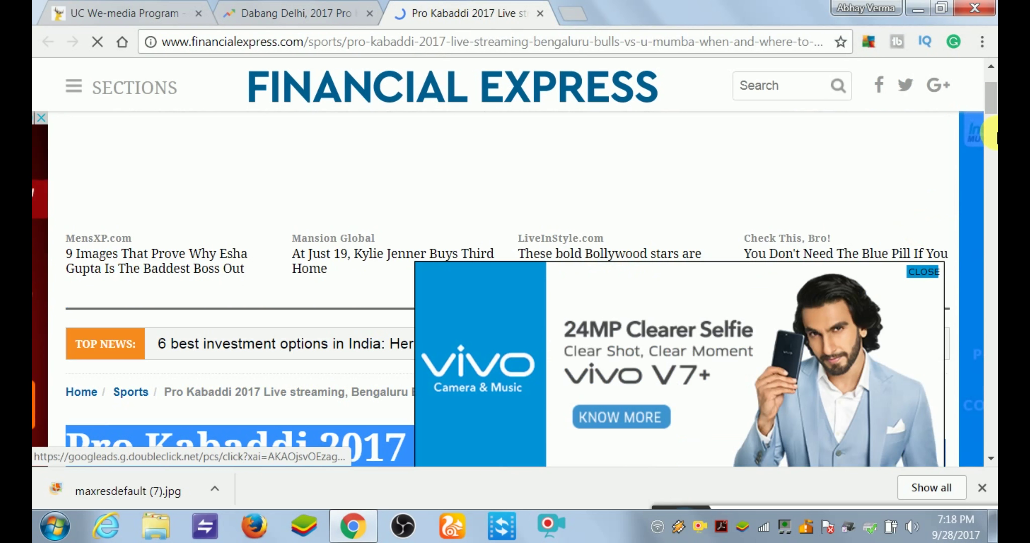
pyautogui.scroll(-7, 991, 108)
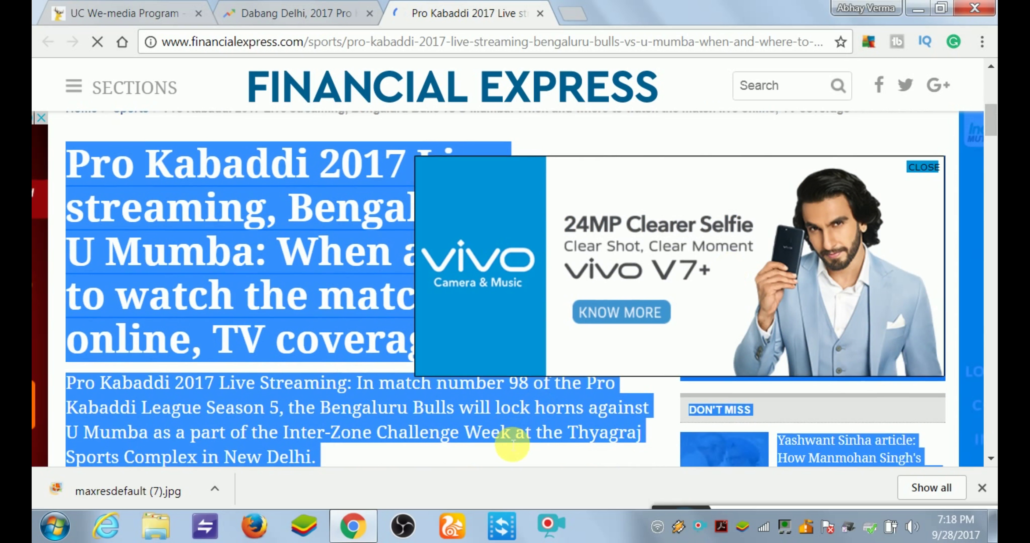
pyautogui.click(498, 460)
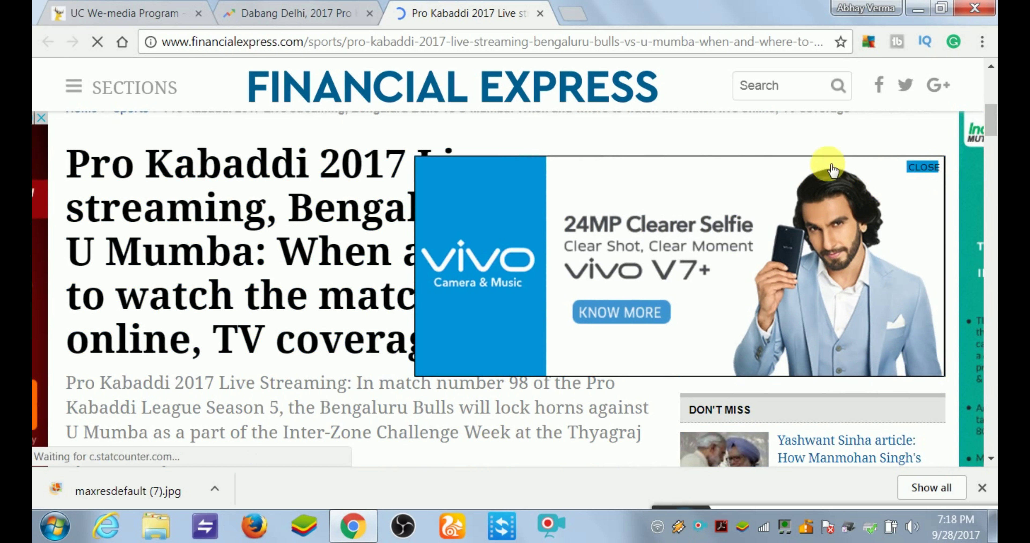
pyautogui.click(922, 168)
pyautogui.moveTo(80, 160); pyautogui.dragTo(450, 340)
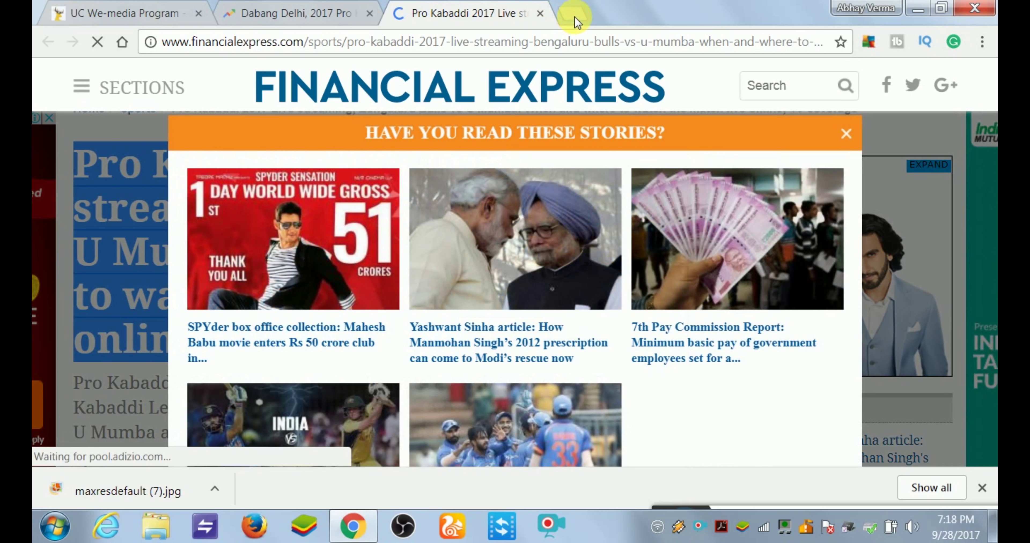
pyautogui.click(573, 13)
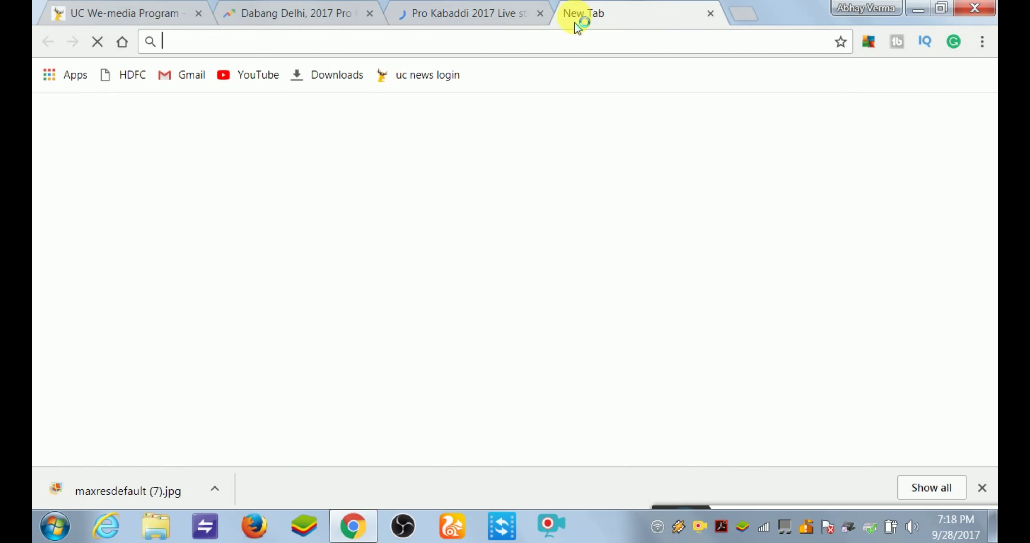
# Translate the copied headline from English to Hindi in Google Translate and copy the result.
pyautogui.write('tr')
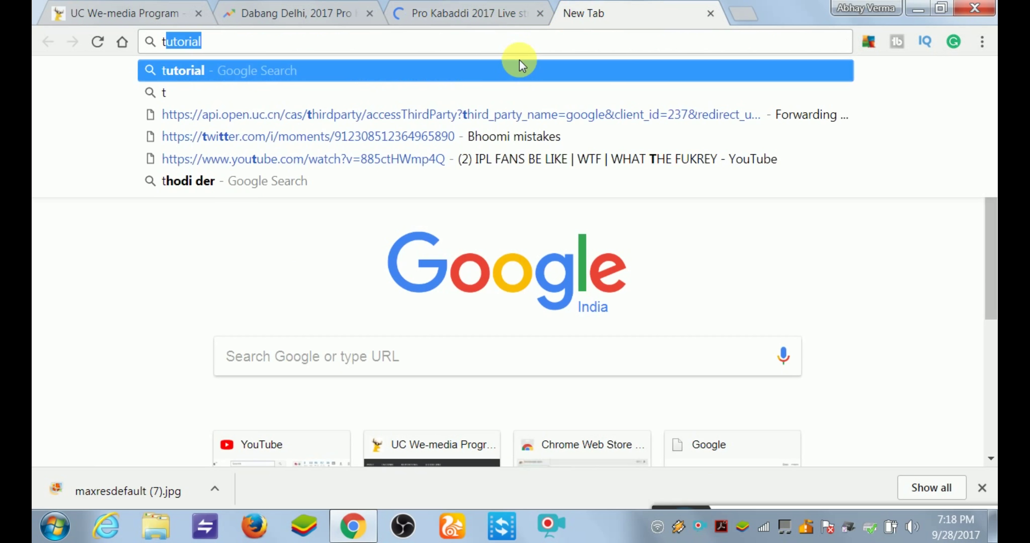
pyautogui.write('anslate.google.co.in/?hl=en')
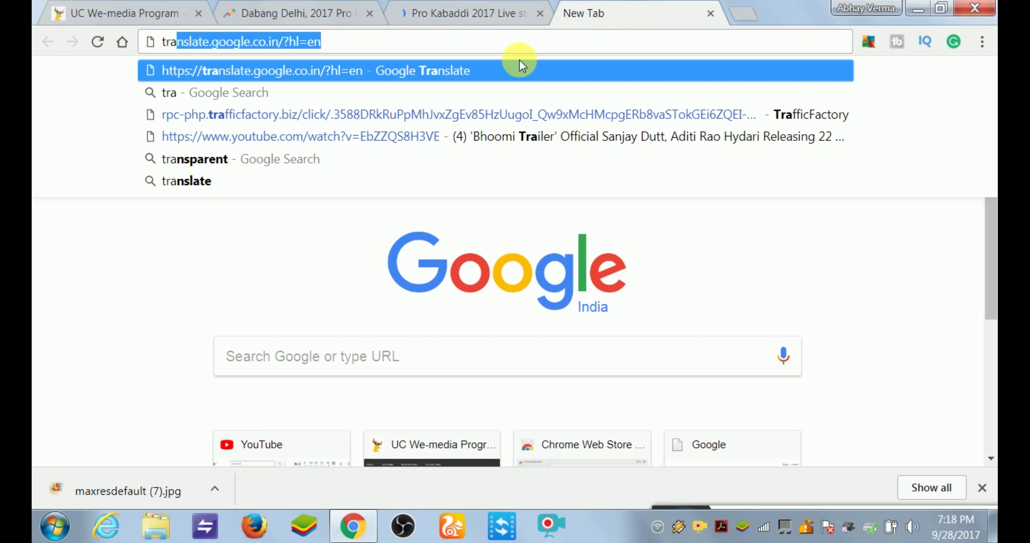
pyautogui.press('Return')
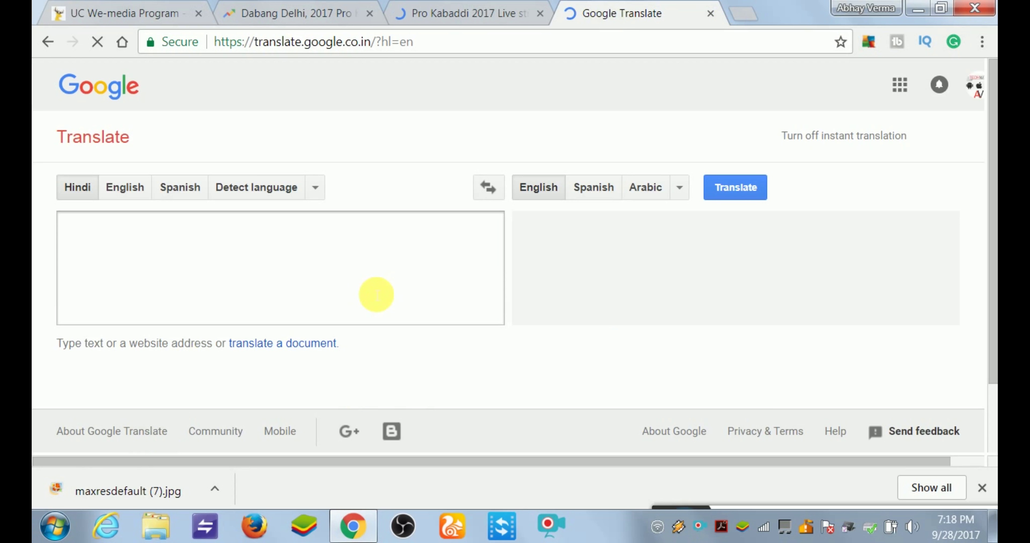
pyautogui.click(119, 190)
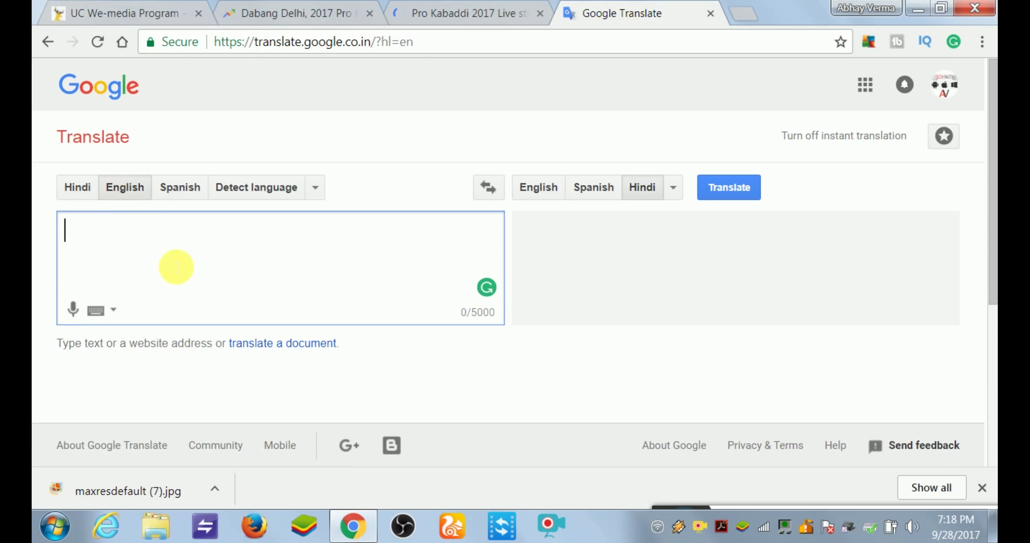
pyautogui.write('Pro Kabaddi 2017 Live streaming, Bengaluru Bulls vs U Mumba: When and where to watch the match live online, TV coverage')
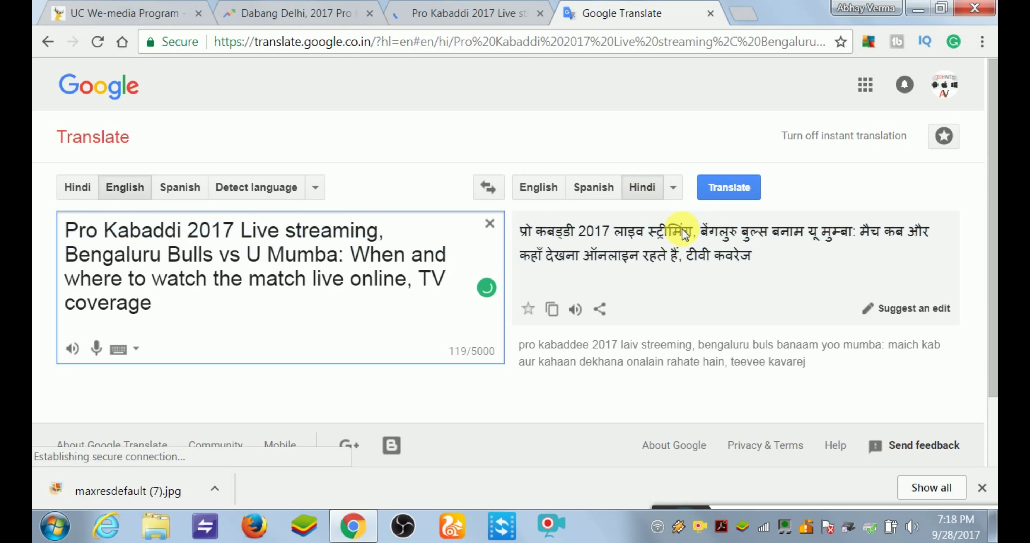
pyautogui.click(552, 308)
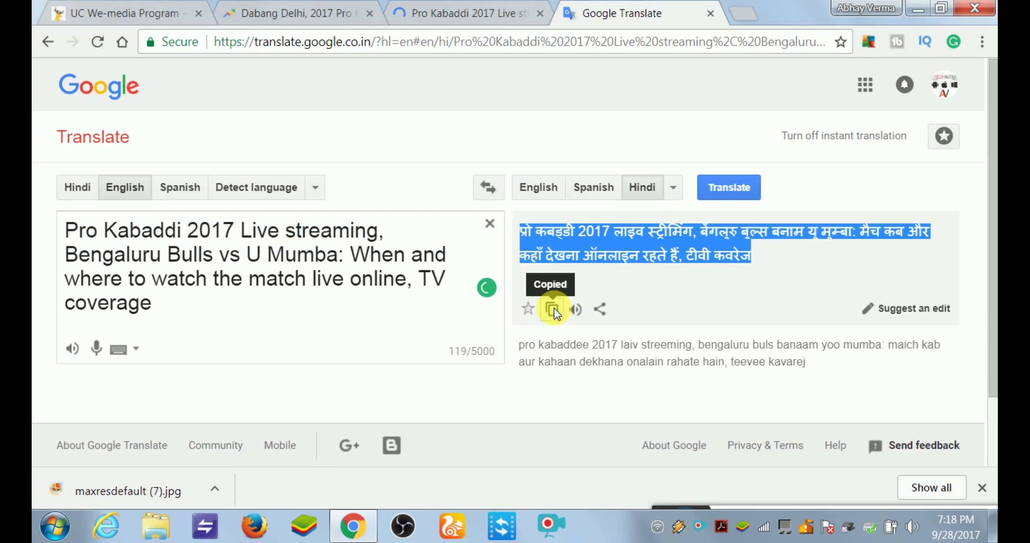
# Start a new UC We-media article and paste the Hindi headline as its title.
pyautogui.click(166, 13)
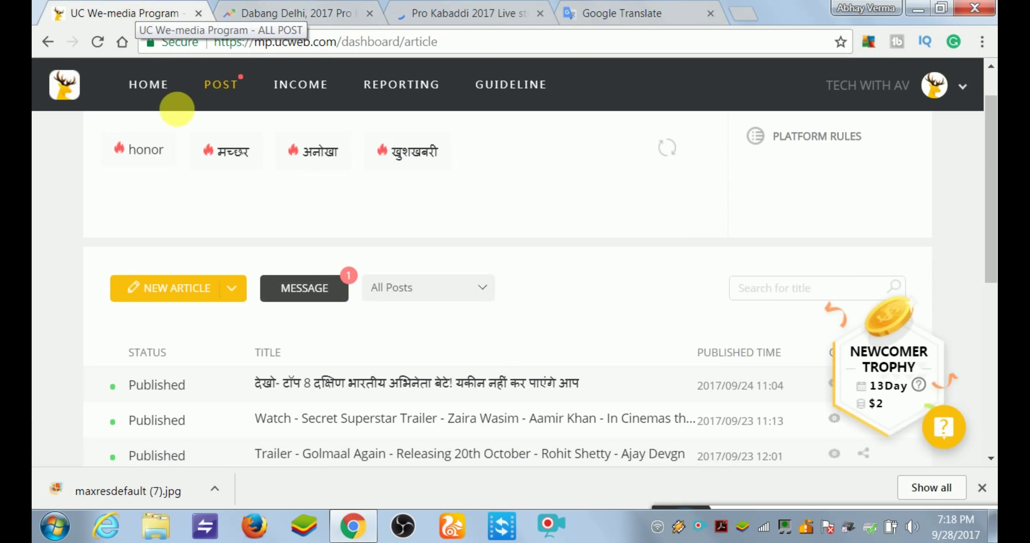
pyautogui.click(183, 288)
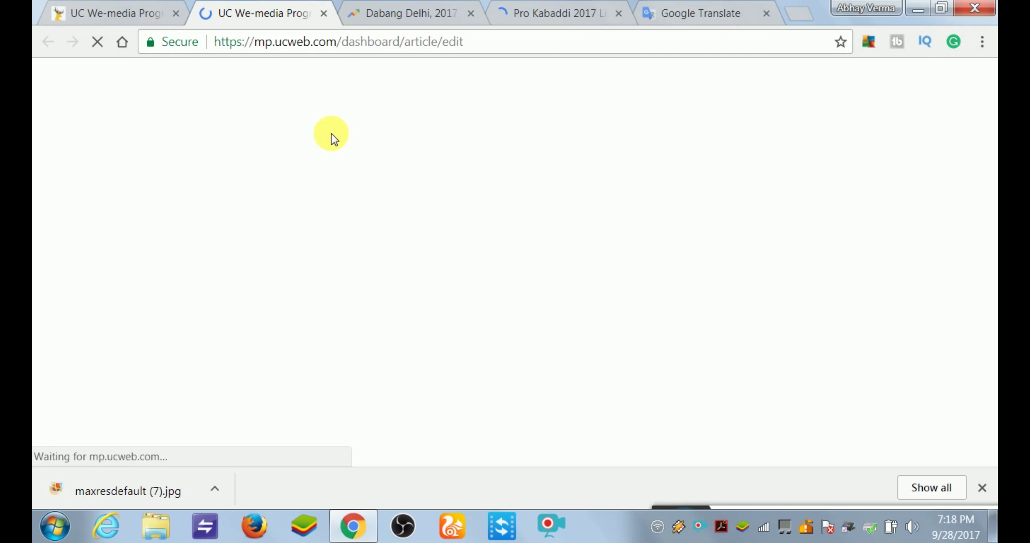
pyautogui.click(368, 205)
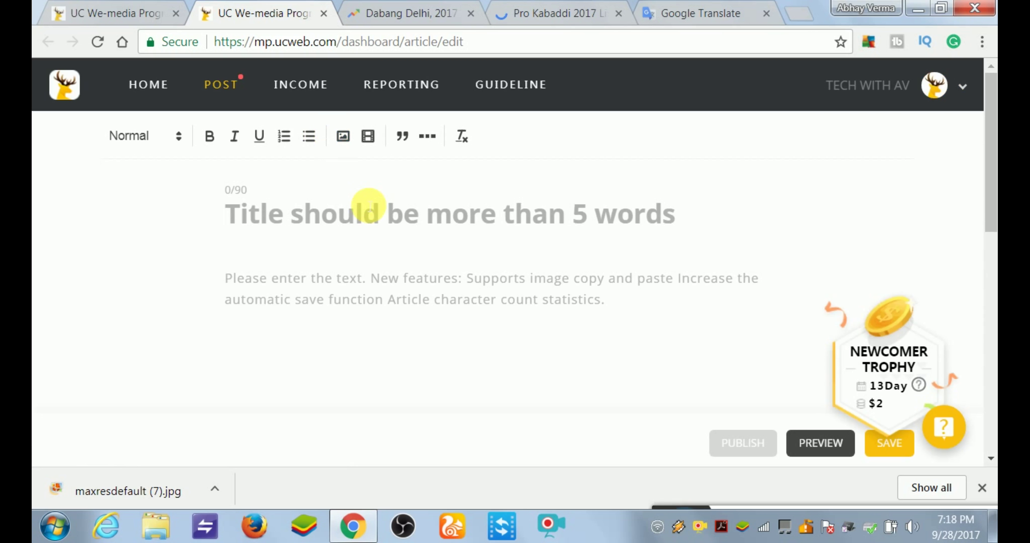
pyautogui.hotkey('ctrl', 'v')
# Dismiss the stories popup and Comio advert, copy the Bengaluru Bulls vs U Mumba photo, return to the draft.
pyautogui.click(589, 6)
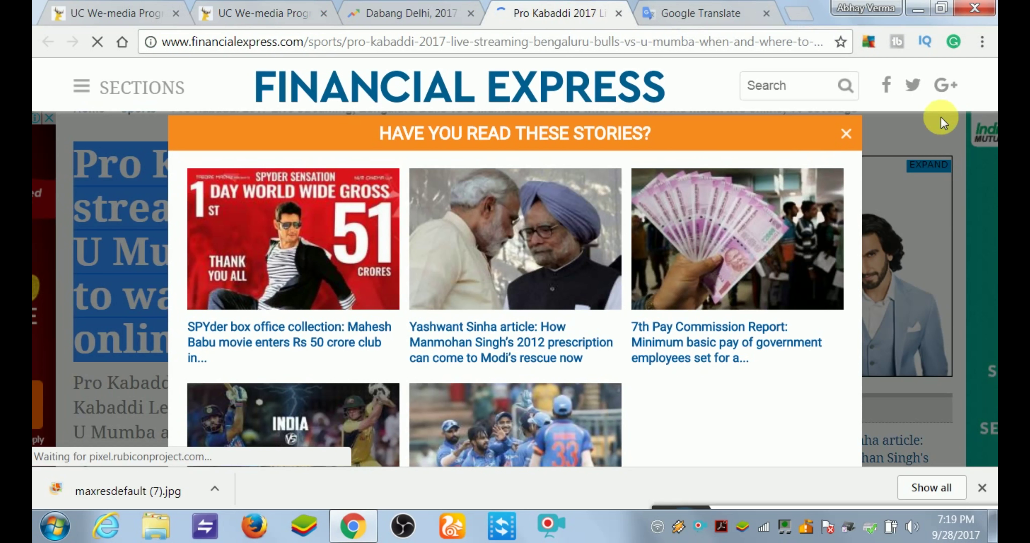
pyautogui.click(846, 134)
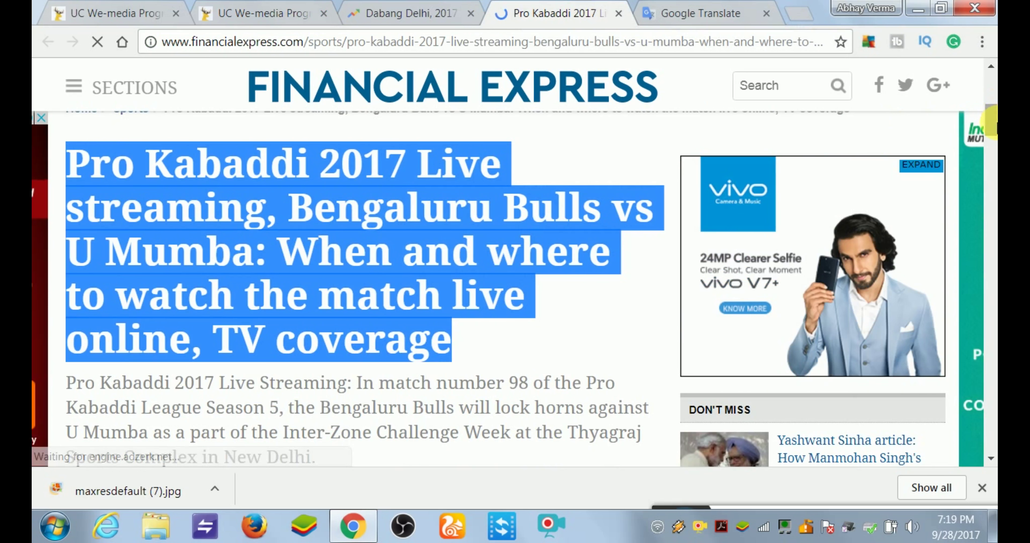
pyautogui.scroll(-12, 992, 127)
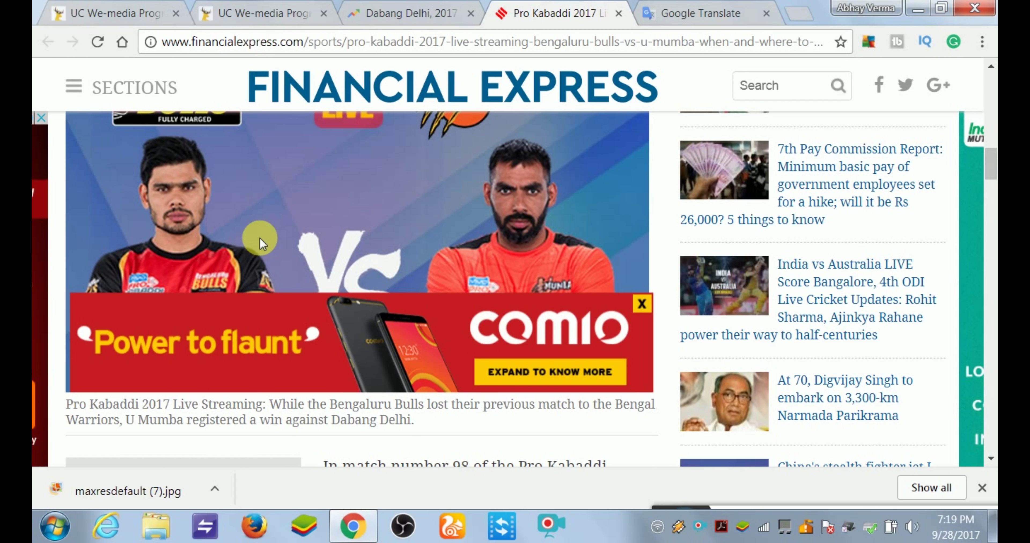
pyautogui.rightClick(260, 239)
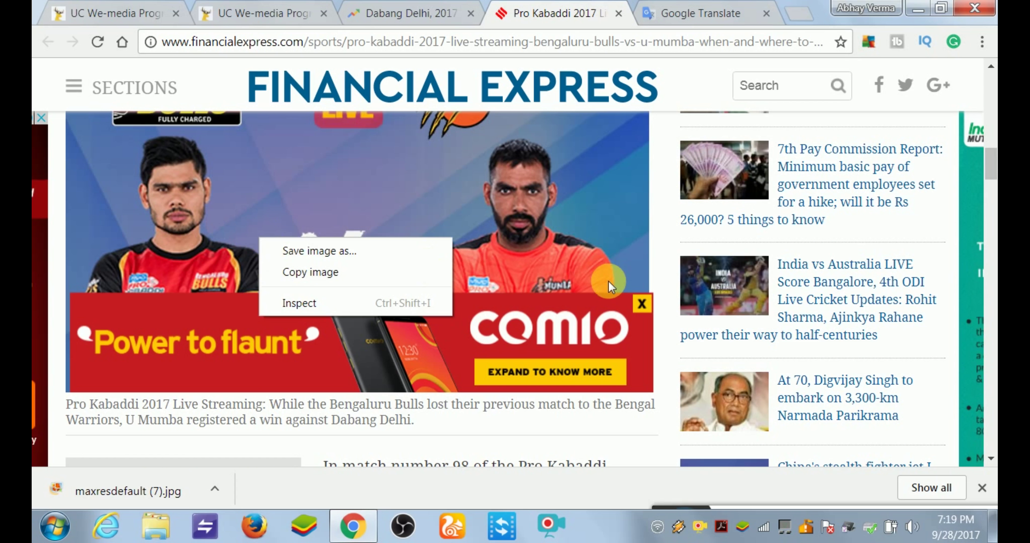
pyautogui.click(645, 307)
pyautogui.click(642, 304)
pyautogui.rightClick(474, 256)
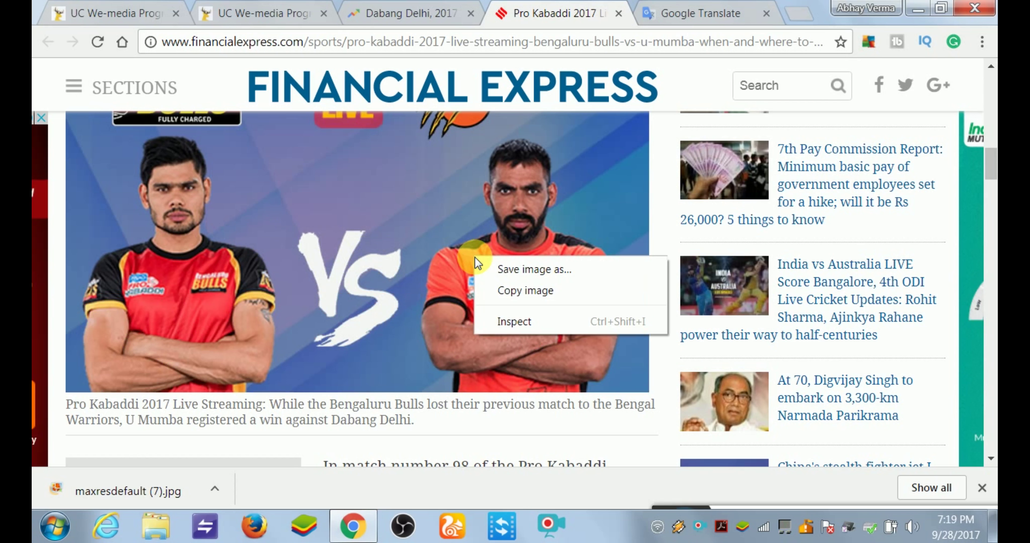
pyautogui.click(499, 289)
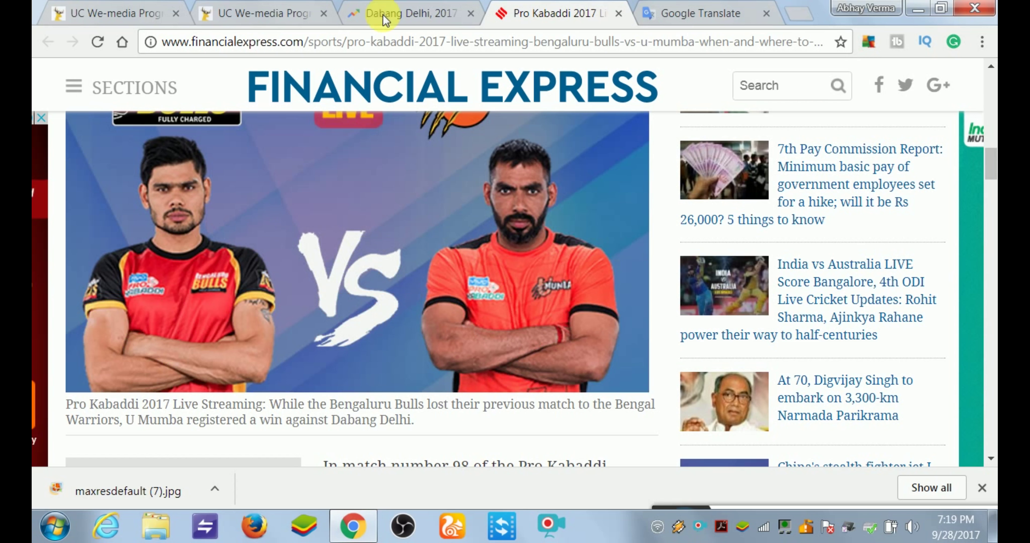
pyautogui.click(298, 8)
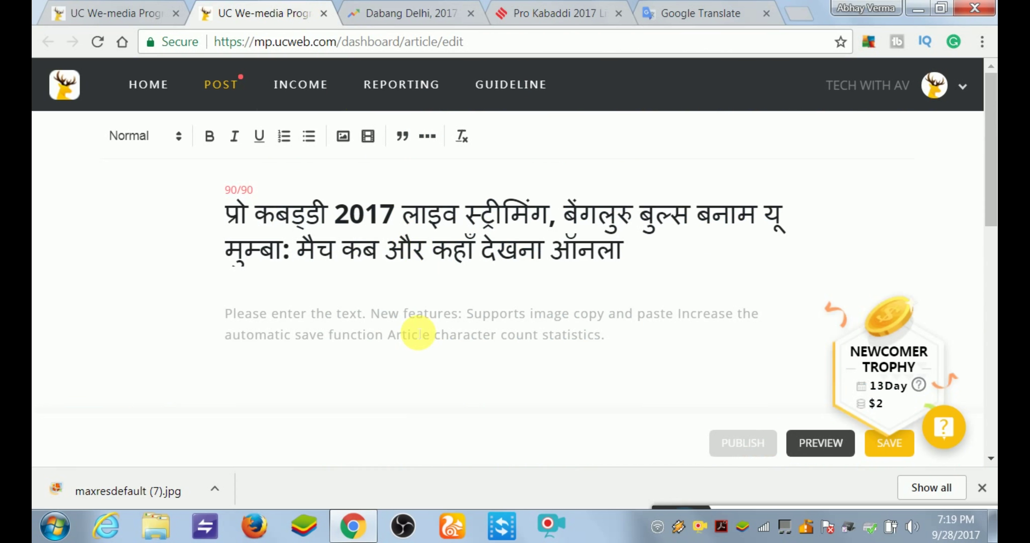
# Copy the match photo again and paste it into the article body below the Hindi title.
pyautogui.click(579, 9)
pyautogui.rightClick(394, 321)
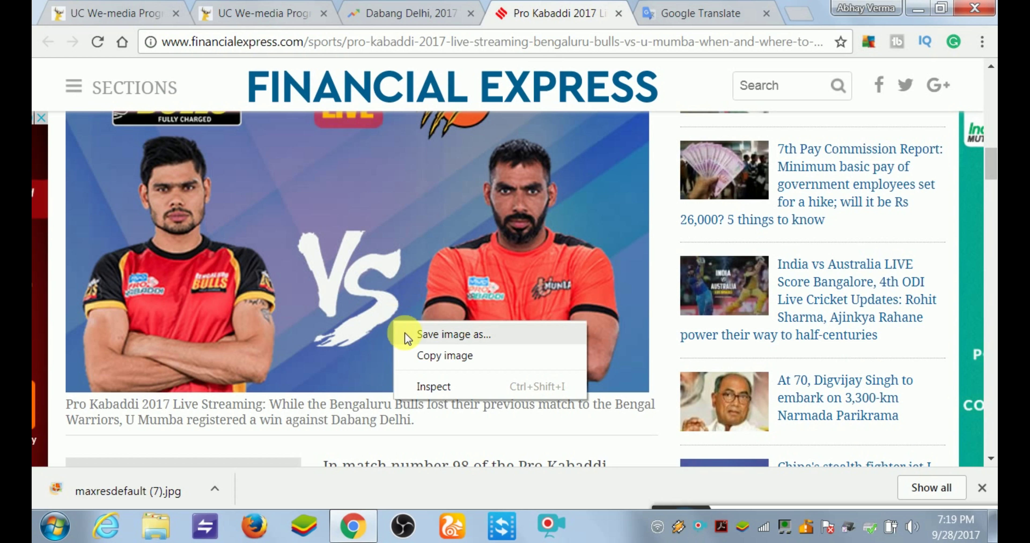
pyautogui.click(415, 355)
pyautogui.click(260, 11)
pyautogui.click(333, 299)
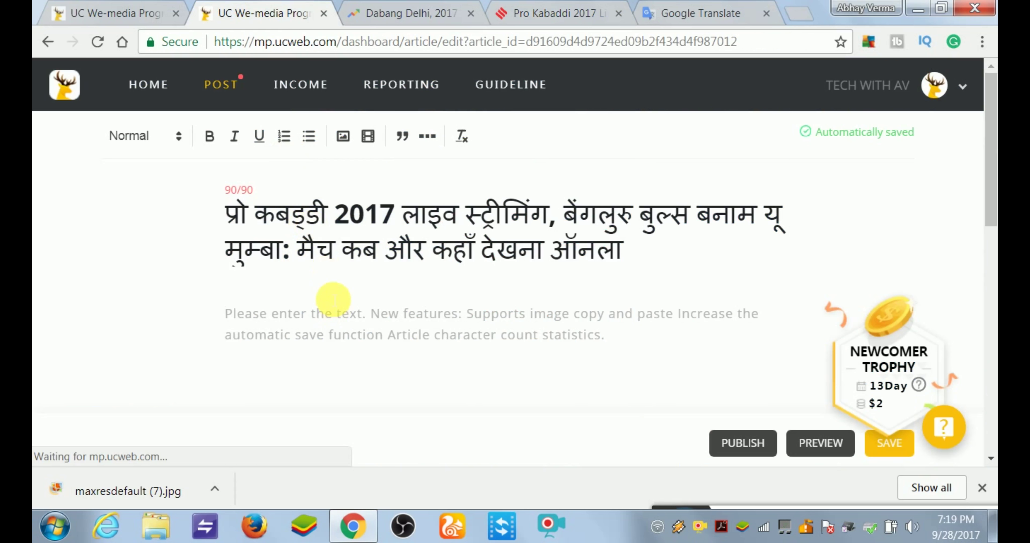
pyautogui.hotkey('ctrl', 'v')
# Go back to the Financial Express article with Ctrl+Tab.
pyautogui.moveTo(988, 152); pyautogui.dragTo(990, 222)
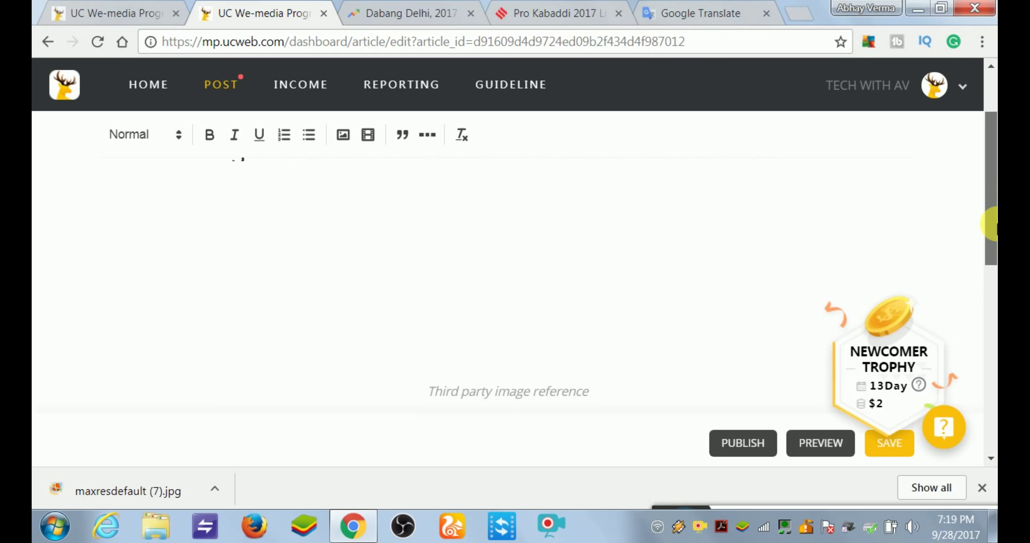
pyautogui.hotkey('ctrl', 'Tab')
pyautogui.hotkey('ctrl', 'Tab')
pyautogui.moveTo(991, 409); pyautogui.dragTo(974, 228)
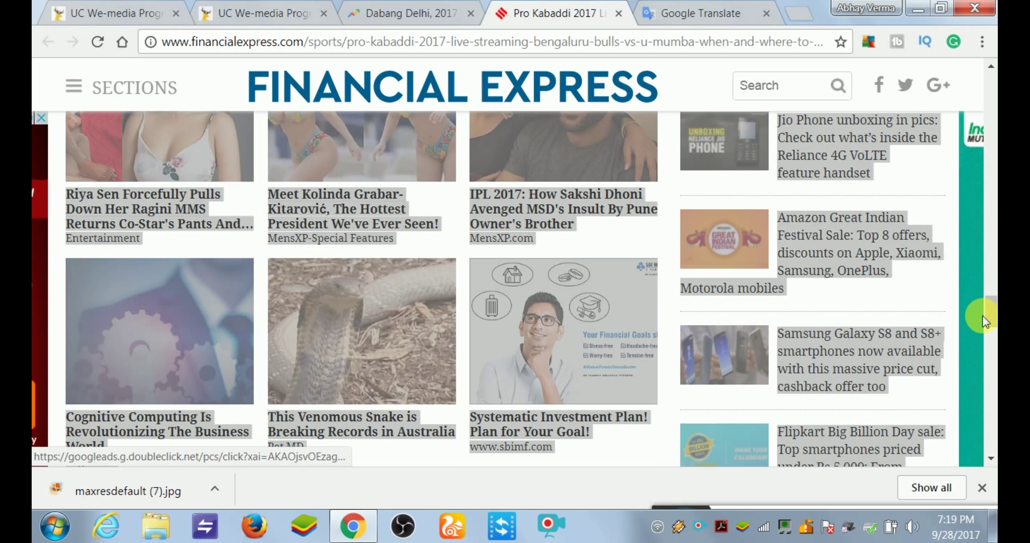
# Clear the page selection and close the Financial Express Pro Kabaddi 2017 article tab.
pyautogui.moveTo(993, 320); pyautogui.dragTo(991, 261)
pyautogui.click(699, 342)
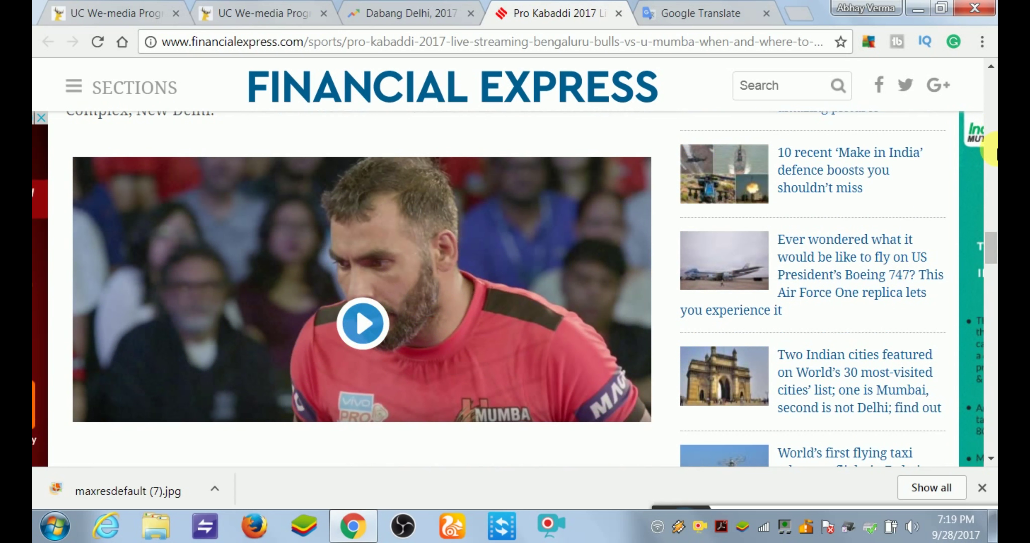
pyautogui.moveTo(990, 244); pyautogui.dragTo(982, 98)
pyautogui.click(703, 18)
pyautogui.click(605, 18)
pyautogui.click(618, 14)
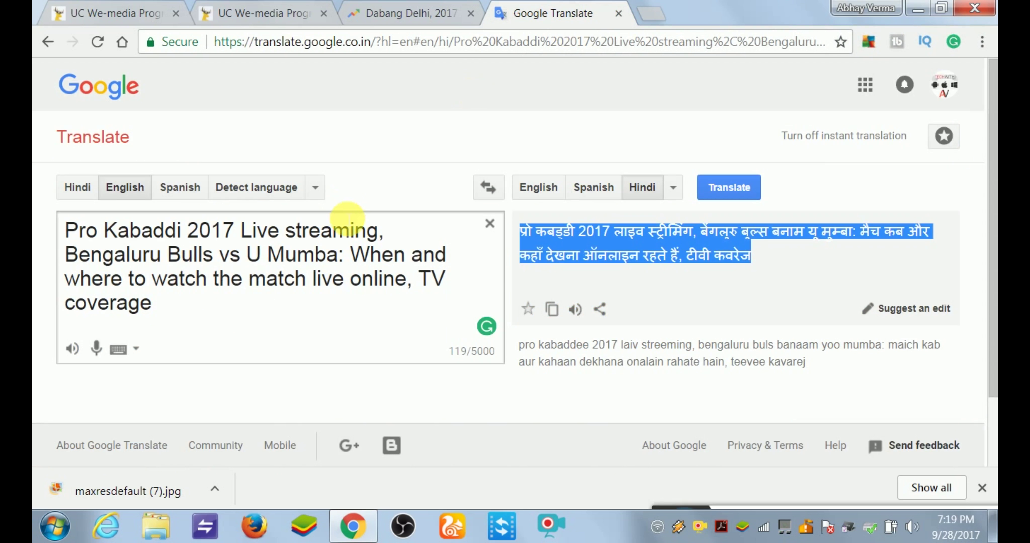